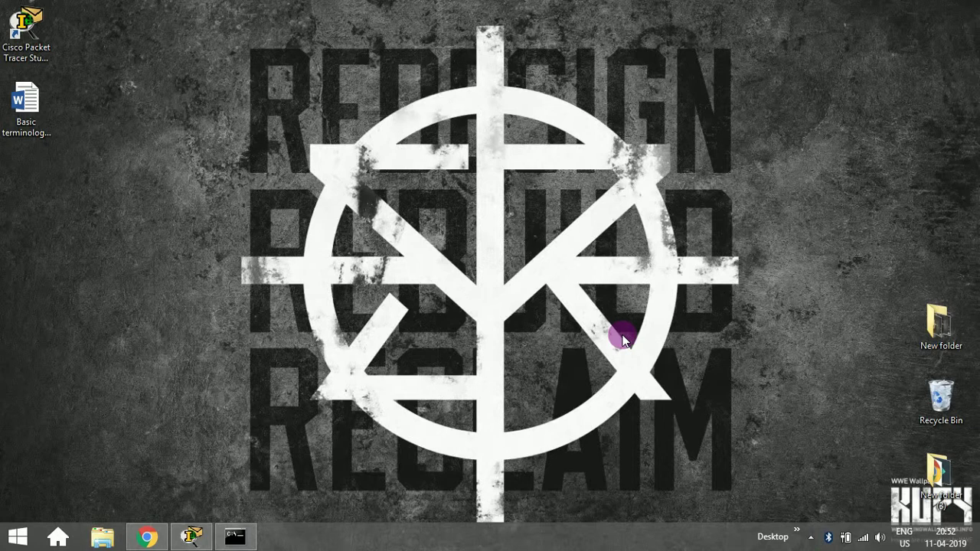
Switch to Cisco Packet Tracer and place a 3560-24PS multilayer switch in the logical workspace.
click(189, 539)
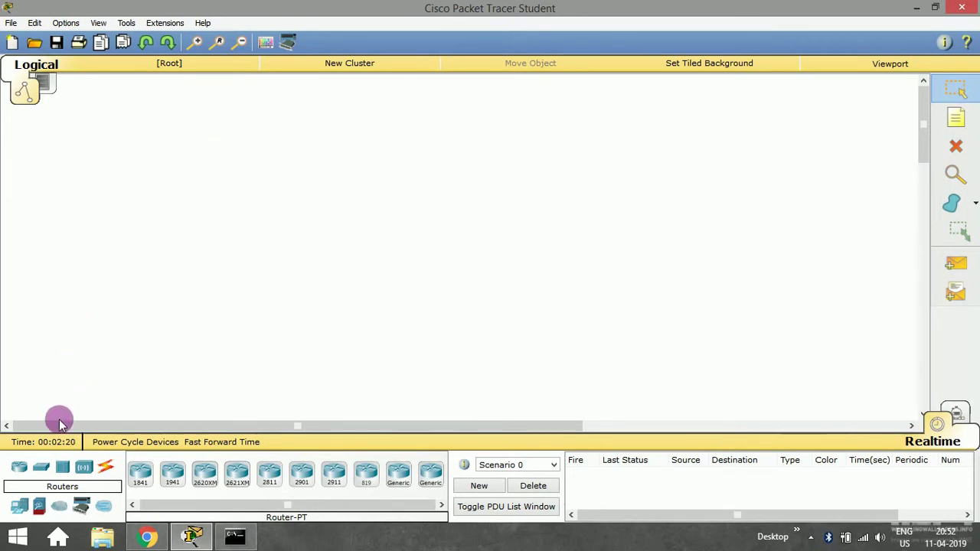
click(42, 467)
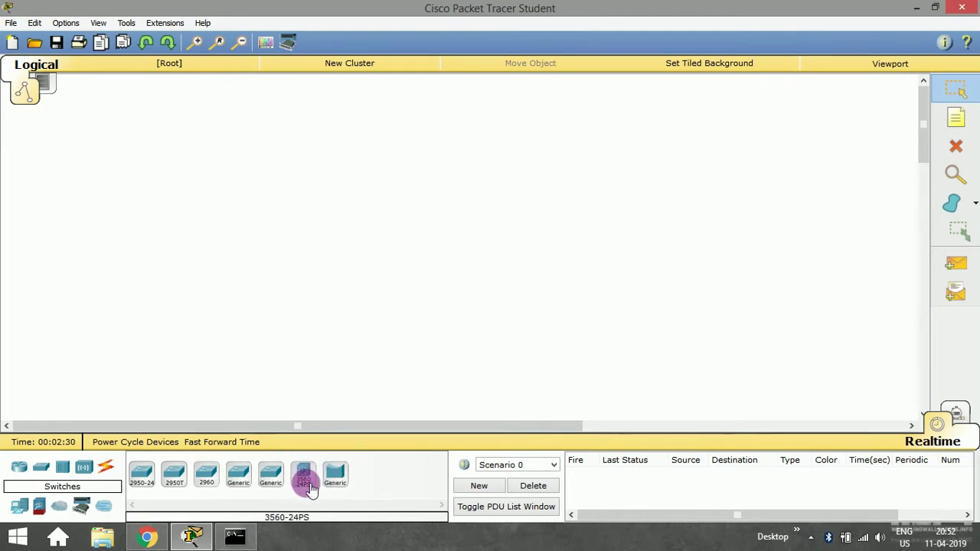
click(305, 476)
click(232, 232)
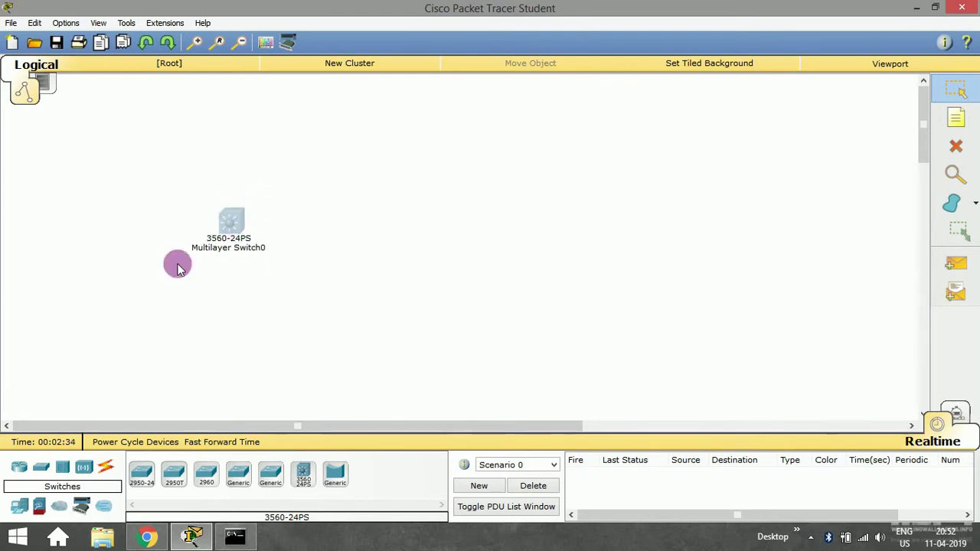
drag(225, 223, 227, 230)
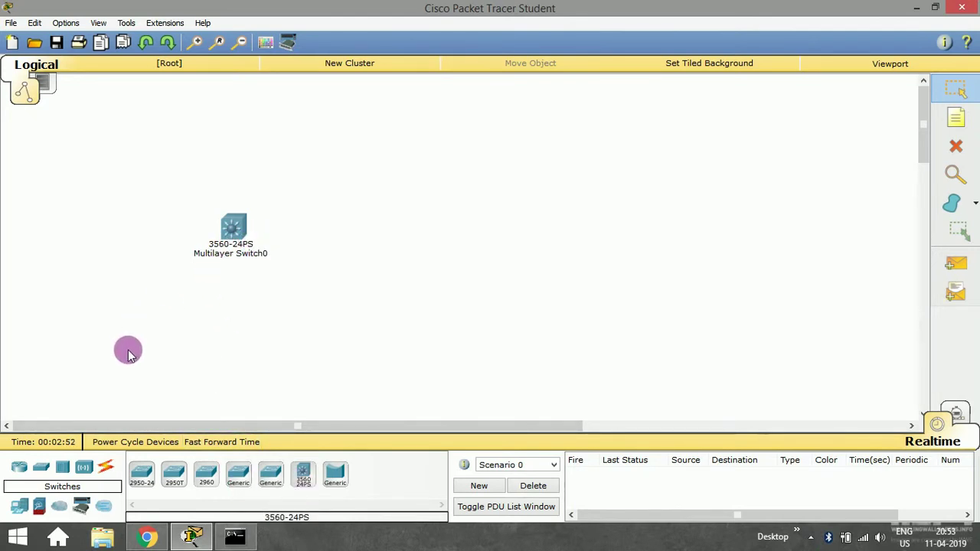
Place two generic PCs and one generic laptop side by side in a row below the multilayer switch.
click(19, 505)
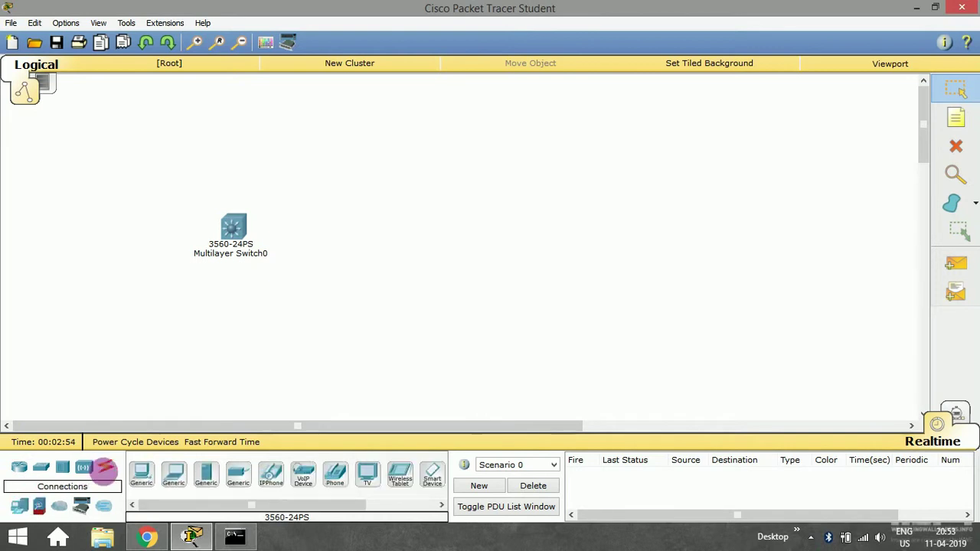
click(142, 475)
click(158, 352)
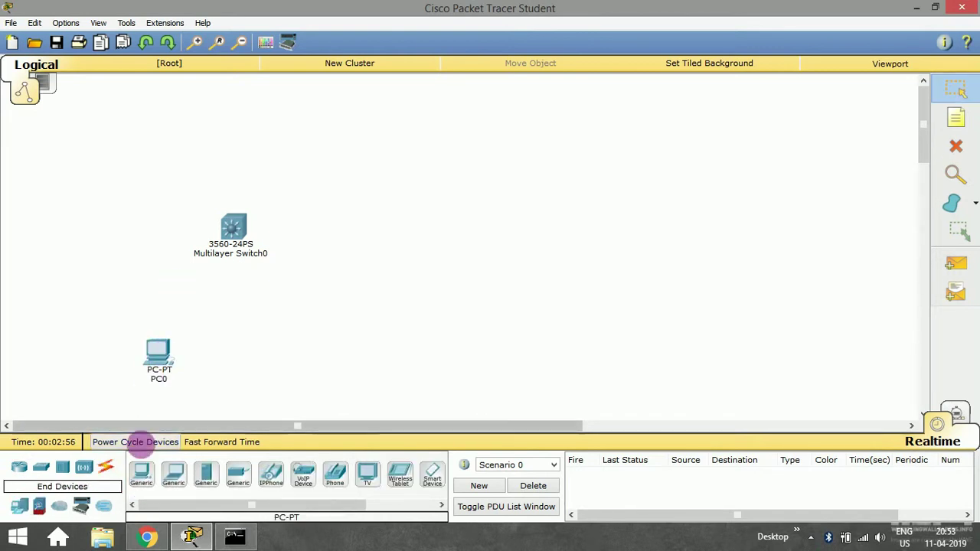
click(228, 356)
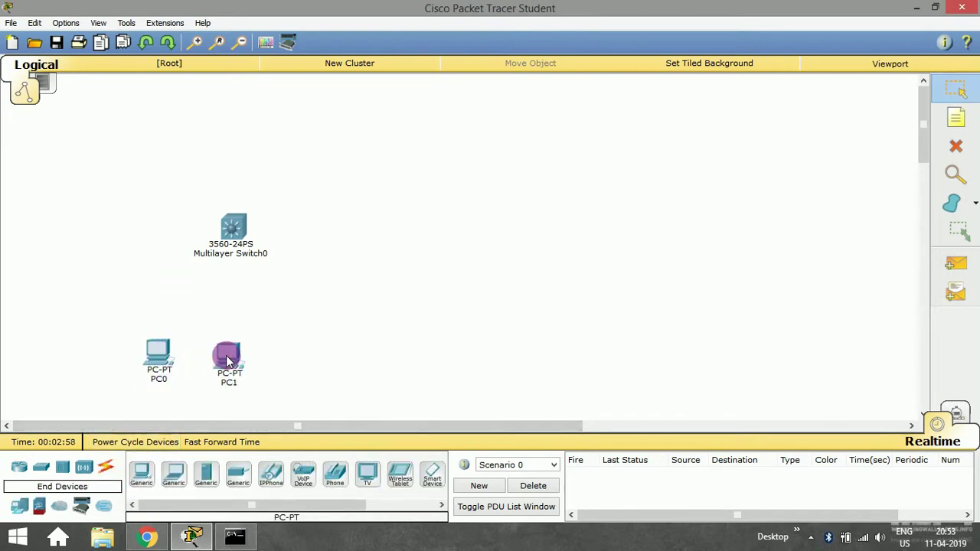
drag(226, 362, 232, 352)
click(174, 475)
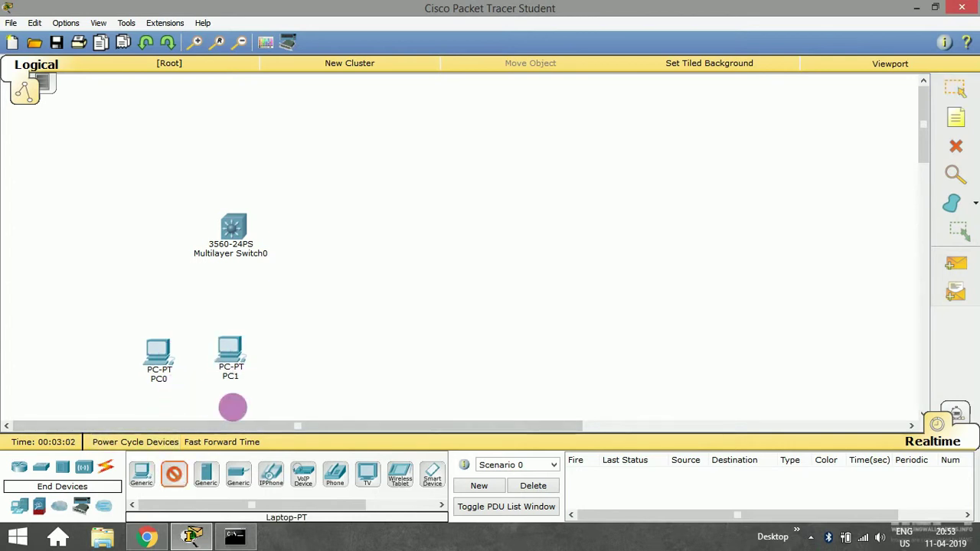
click(306, 350)
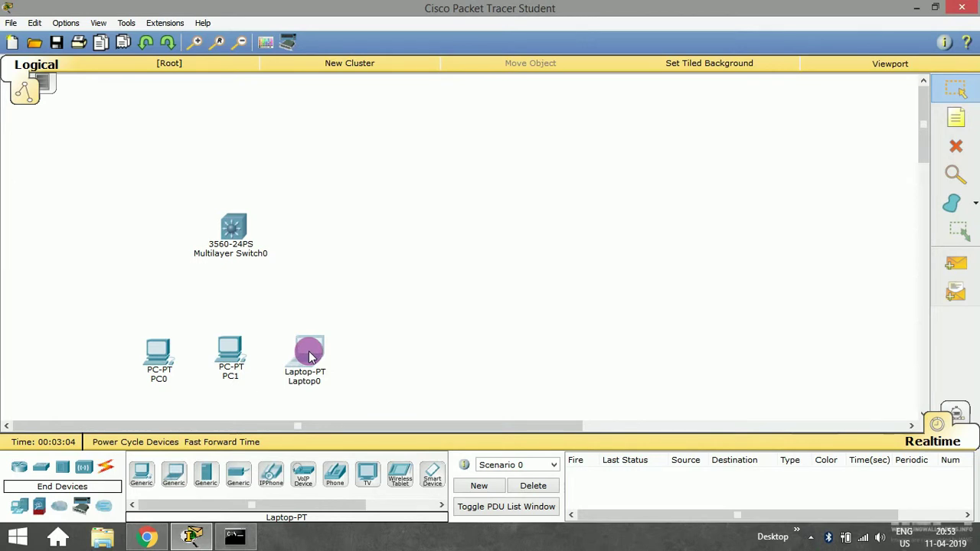
drag(311, 351, 315, 351)
Connect PC0 to the multilayer switch with an automatically chosen connection type.
click(107, 465)
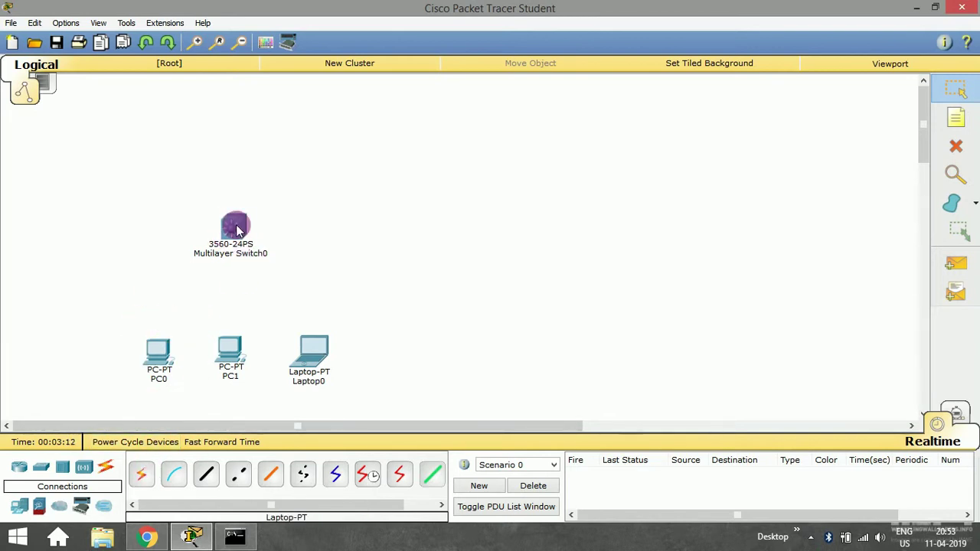
click(143, 475)
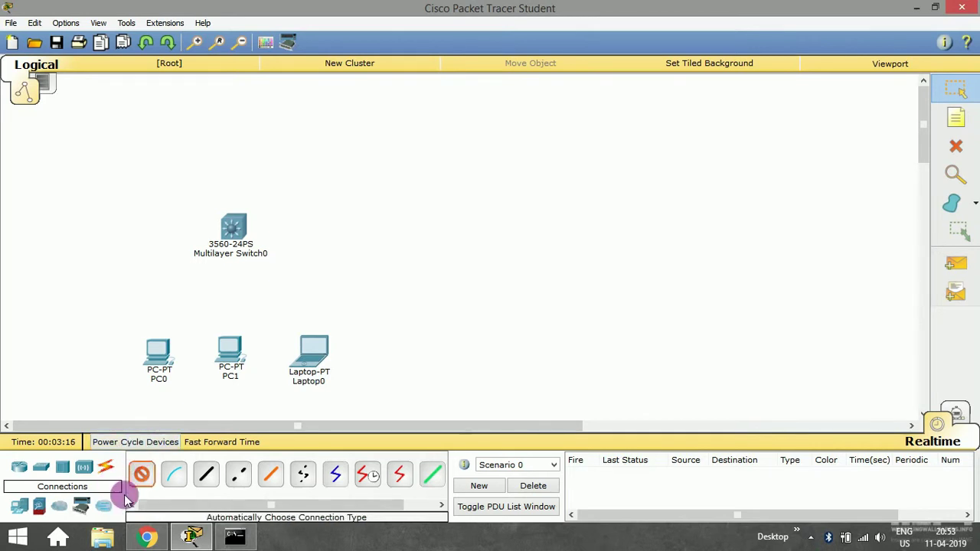
click(158, 357)
click(233, 225)
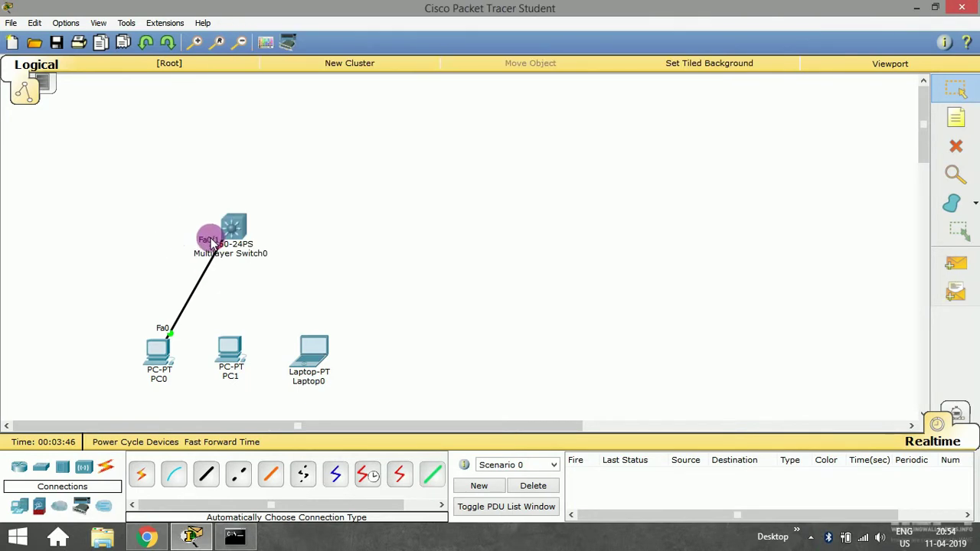
mouse_move(237, 234)
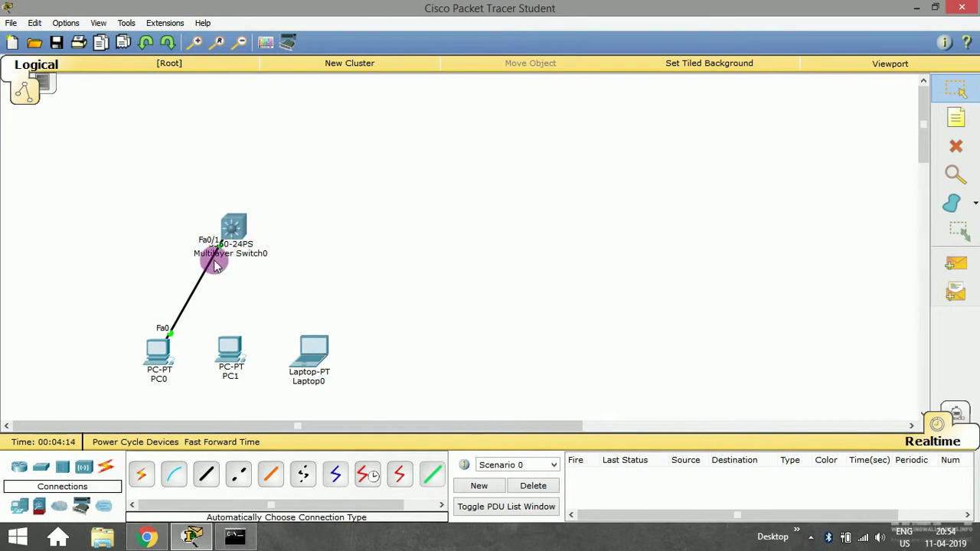
mouse_move(224, 255)
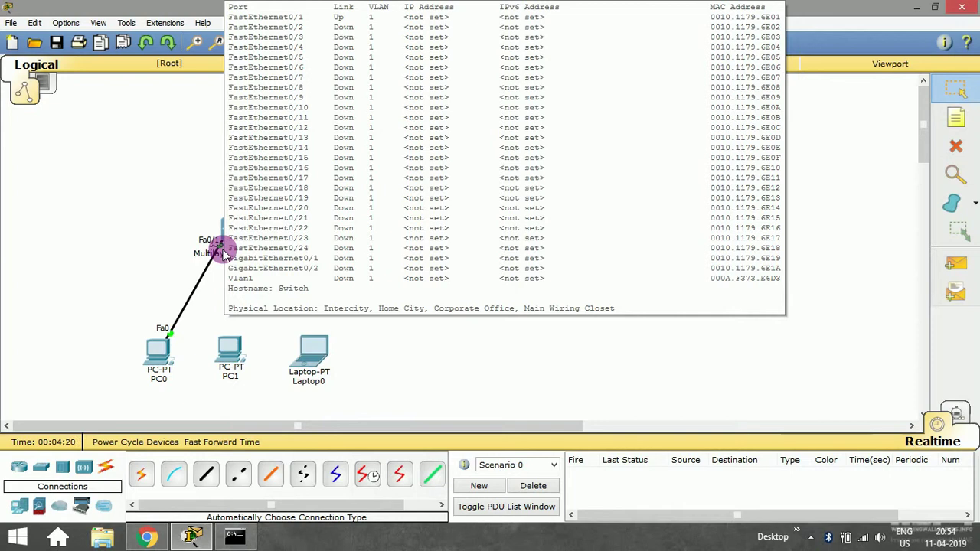
Connect PC1 and Laptop0 to the multilayer switch with automatically chosen connection types.
click(140, 473)
click(226, 353)
click(233, 226)
click(141, 474)
click(314, 349)
click(242, 228)
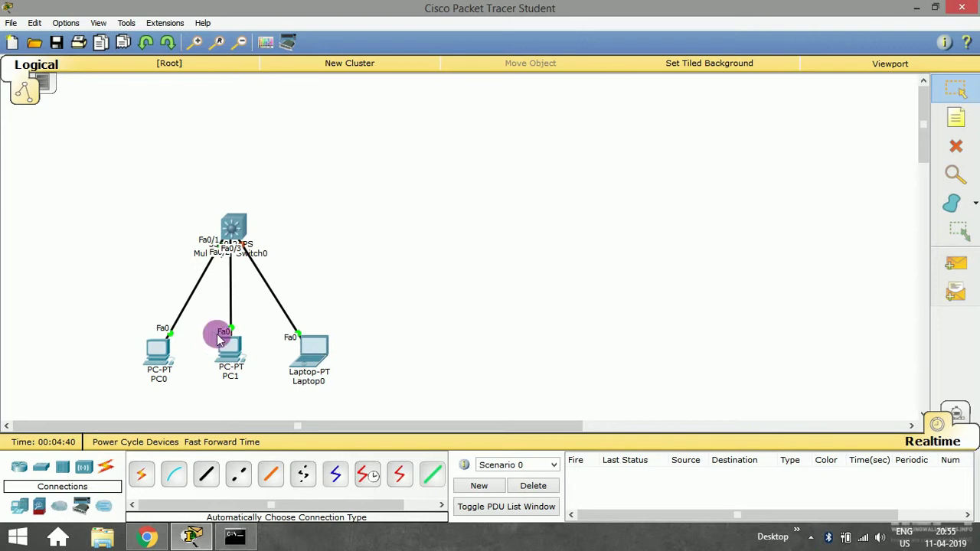
Assign PC0 the static IP address 192.168.25.1 with subnet mask 255.255.255.0, leave the default gateway empty, and close its configuration.
mouse_move(152, 357)
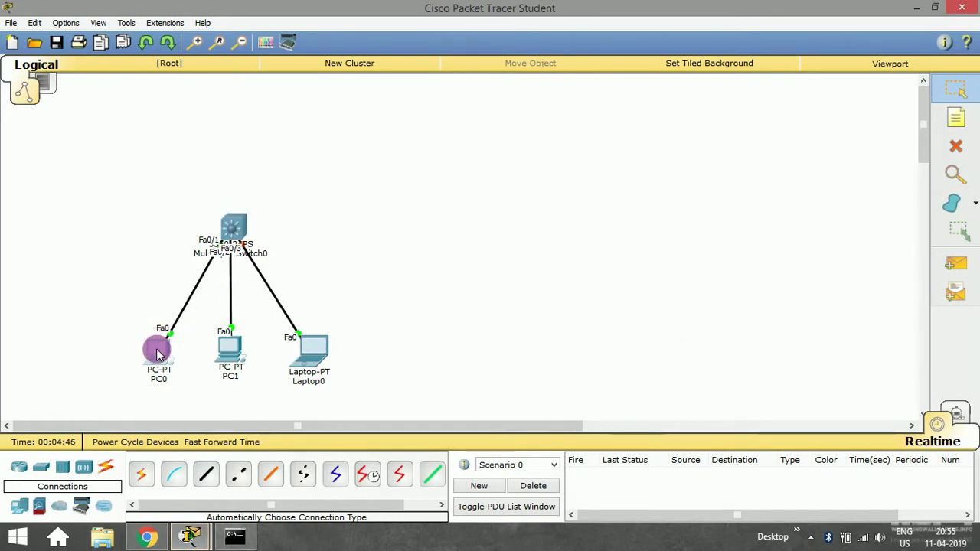
click(157, 346)
drag(388, 96, 374, 40)
click(329, 59)
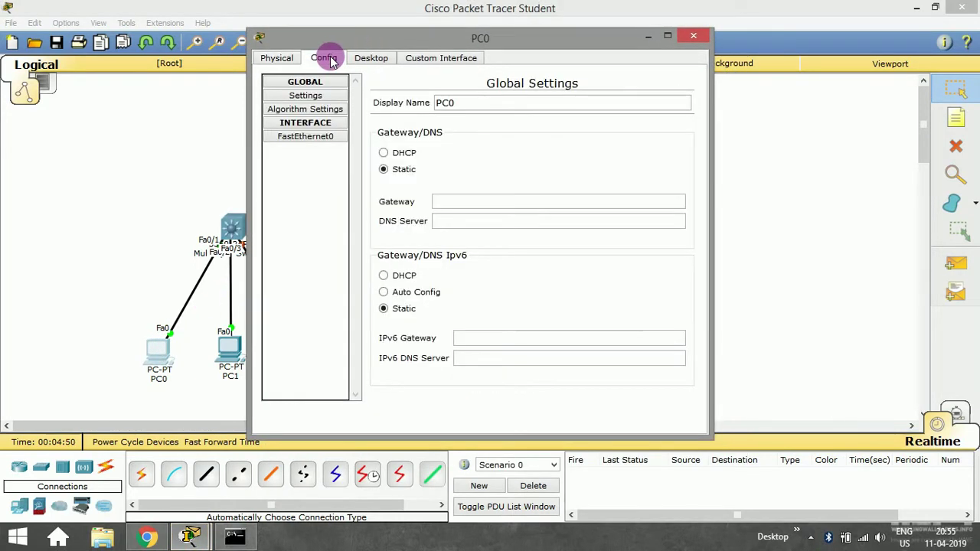
click(387, 58)
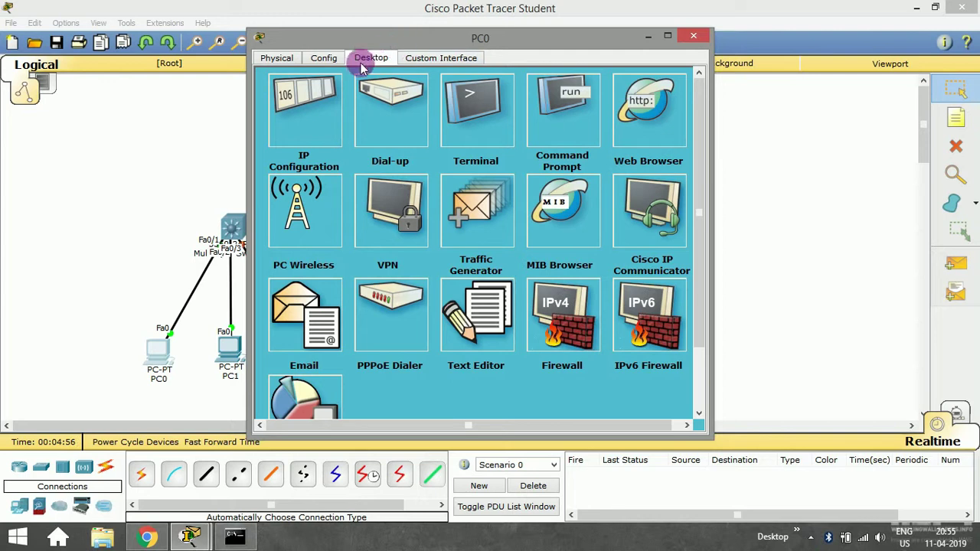
click(318, 121)
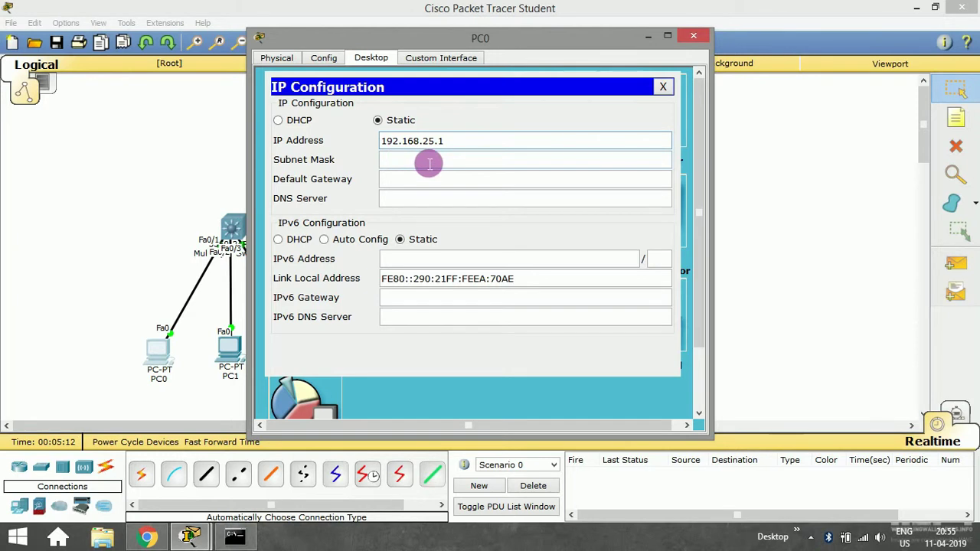
click(429, 160)
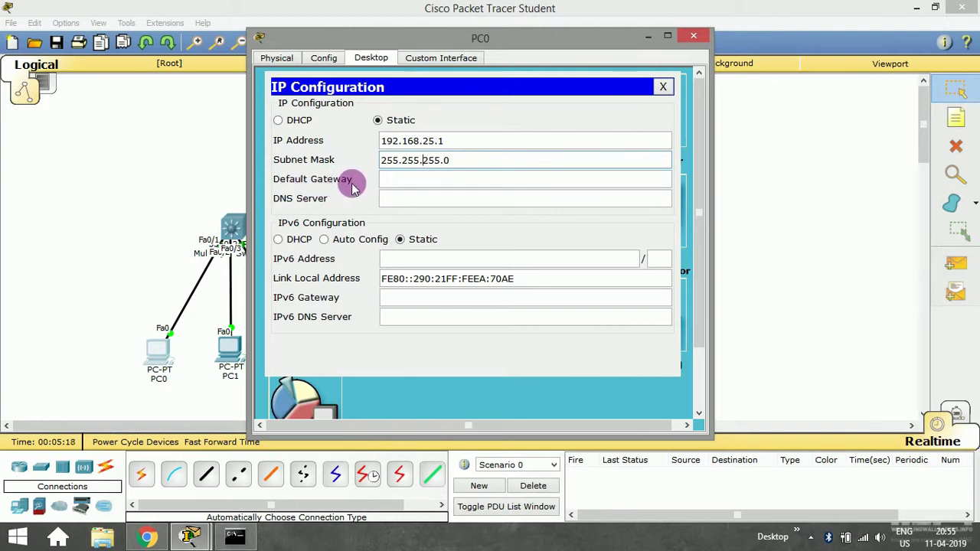
drag(356, 42, 551, 72)
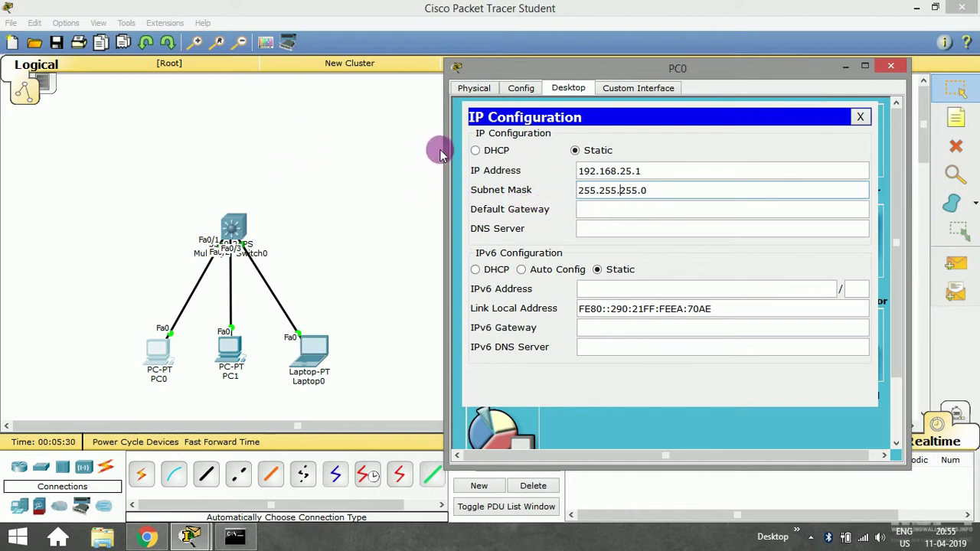
click(606, 210)
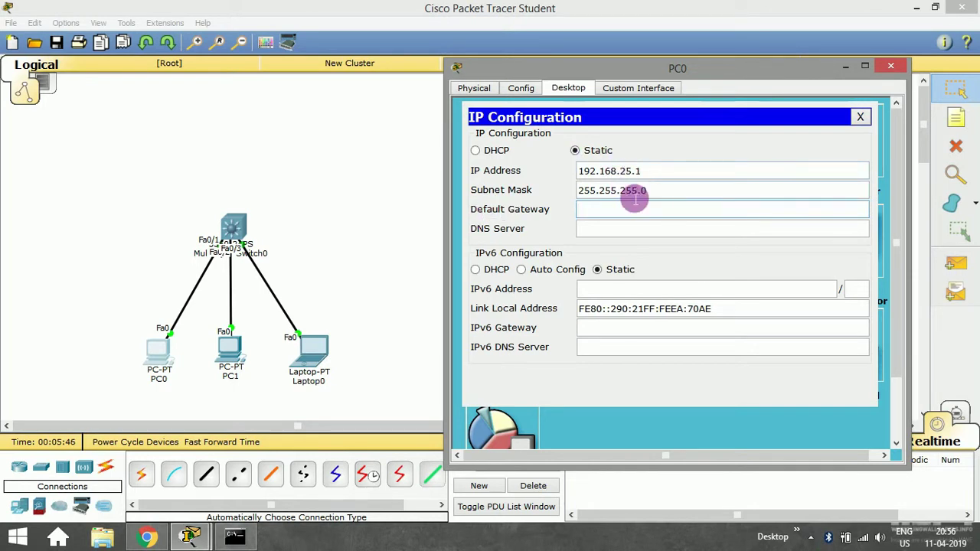
click(862, 117)
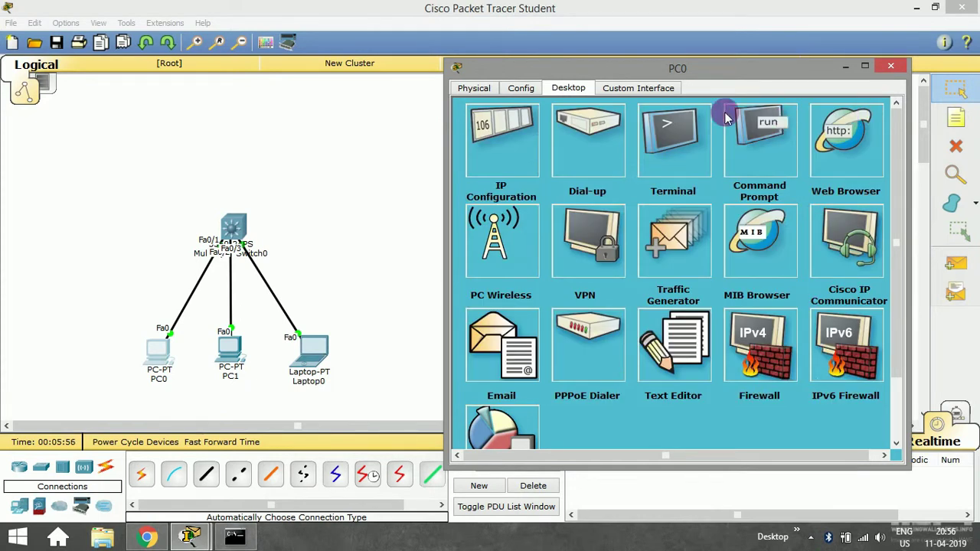
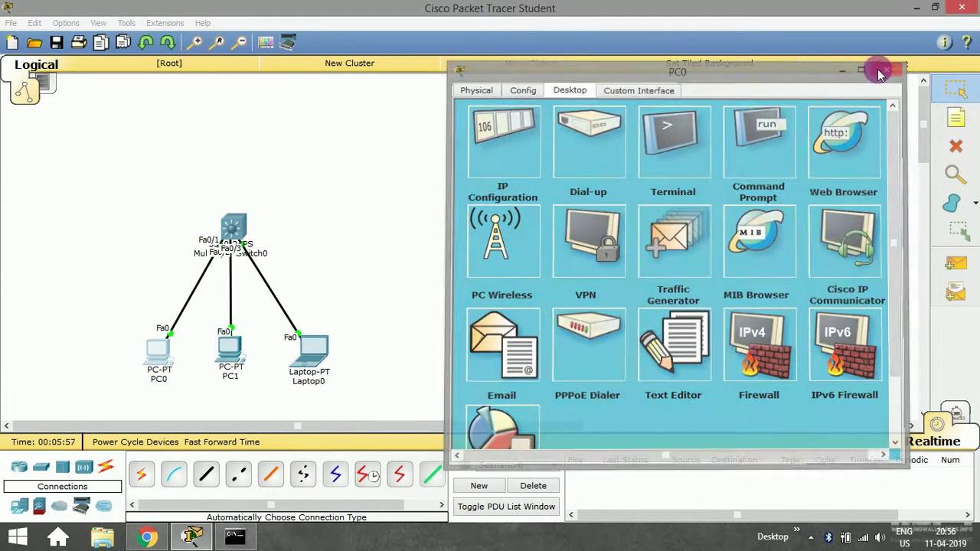
Assign PC1 the static IP address 192.168.25.2, fill in its subnet mask, and close its configuration.
click(227, 346)
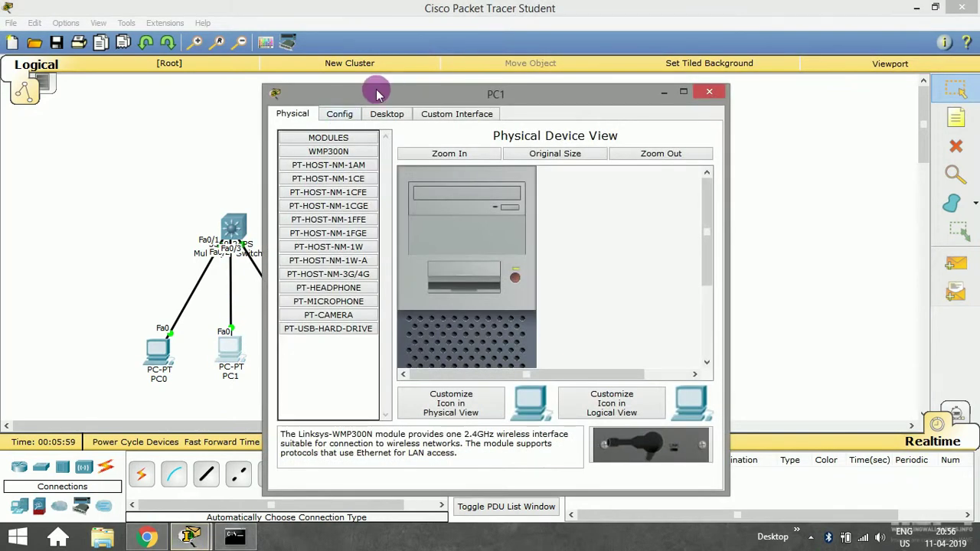
drag(378, 92, 486, 54)
click(496, 74)
click(429, 142)
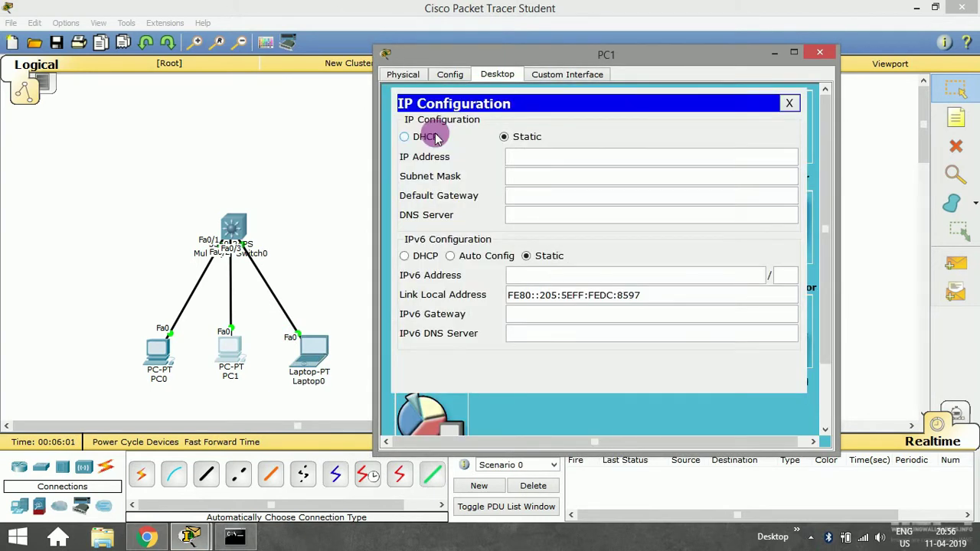
click(519, 159)
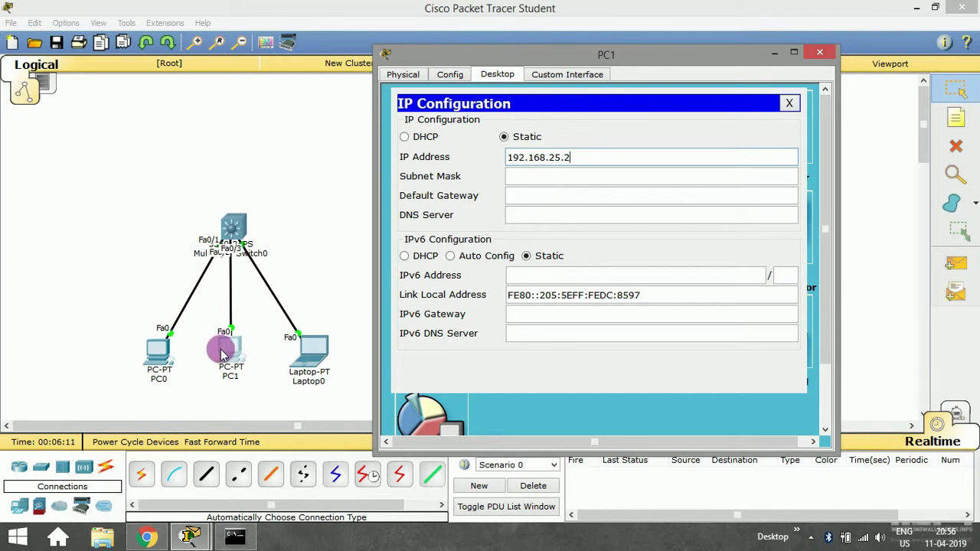
click(567, 177)
click(819, 52)
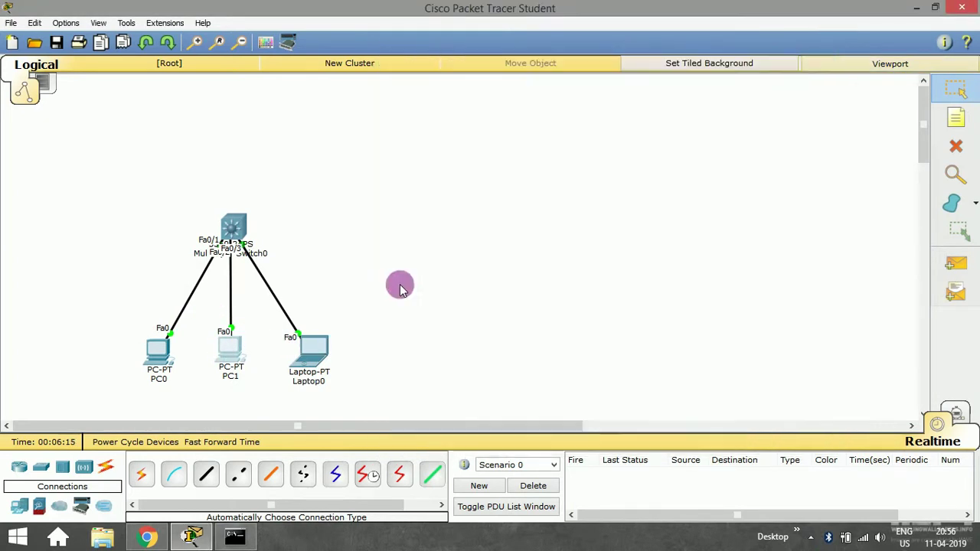
Assign Laptop0 the static IP address 192.168.25.3 with subnet mask 255.255.255.0 and close its configuration.
click(318, 355)
drag(420, 92, 569, 48)
click(528, 66)
click(470, 121)
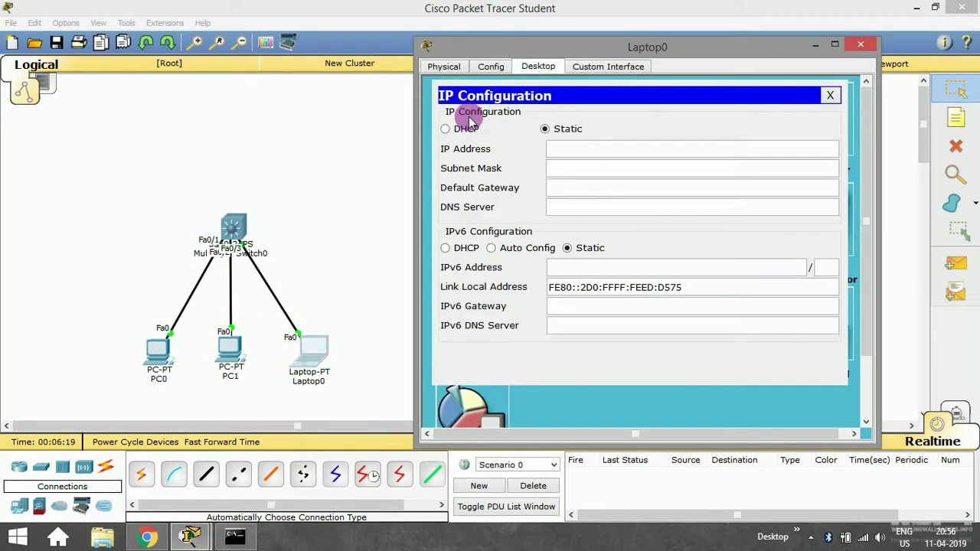
click(575, 154)
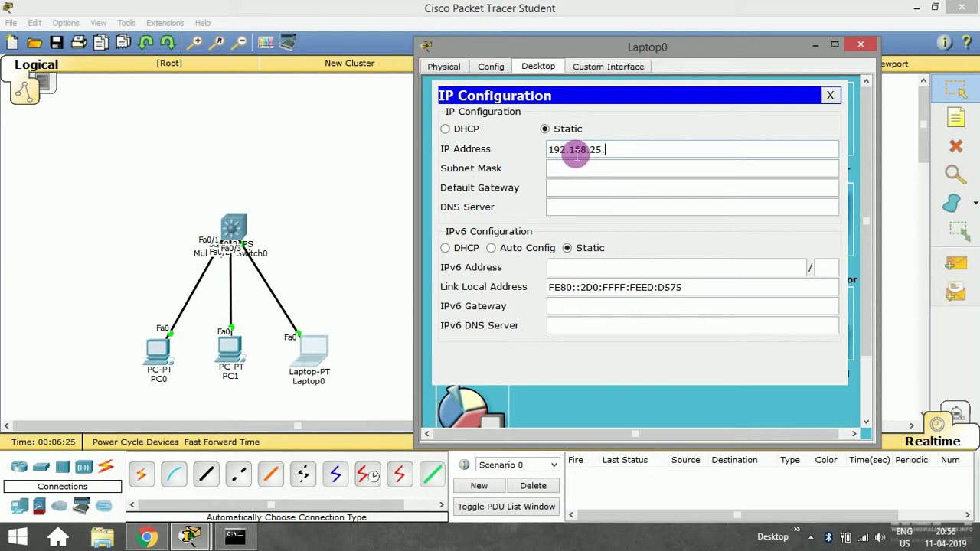
click(582, 169)
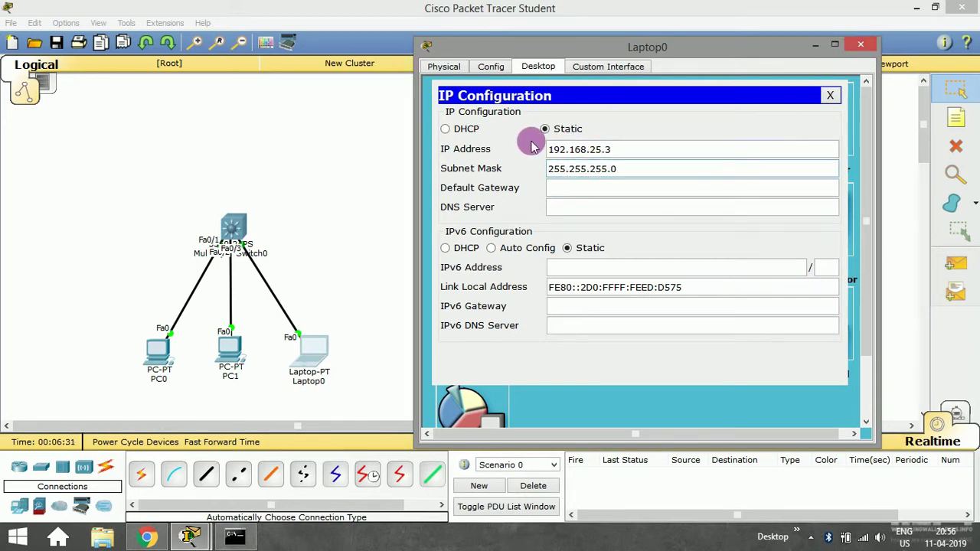
click(830, 95)
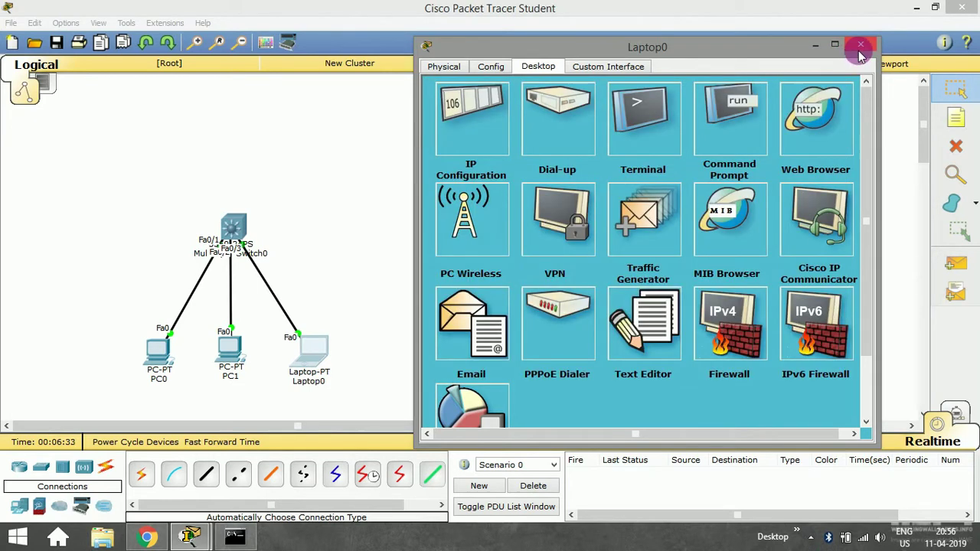
click(854, 44)
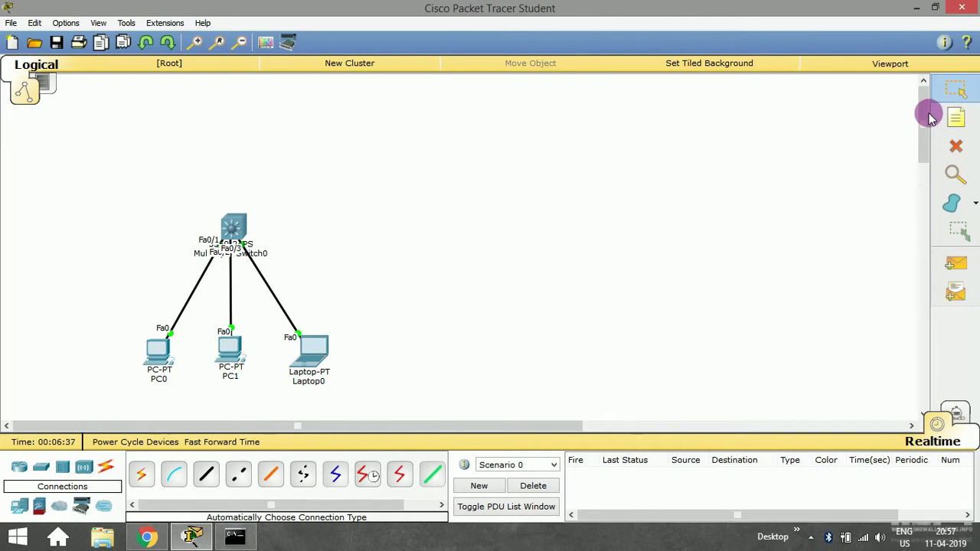
Add the note 192.168.25.1 below PC0 and the note 192.168.25.2 below PC1.
click(953, 117)
click(129, 401)
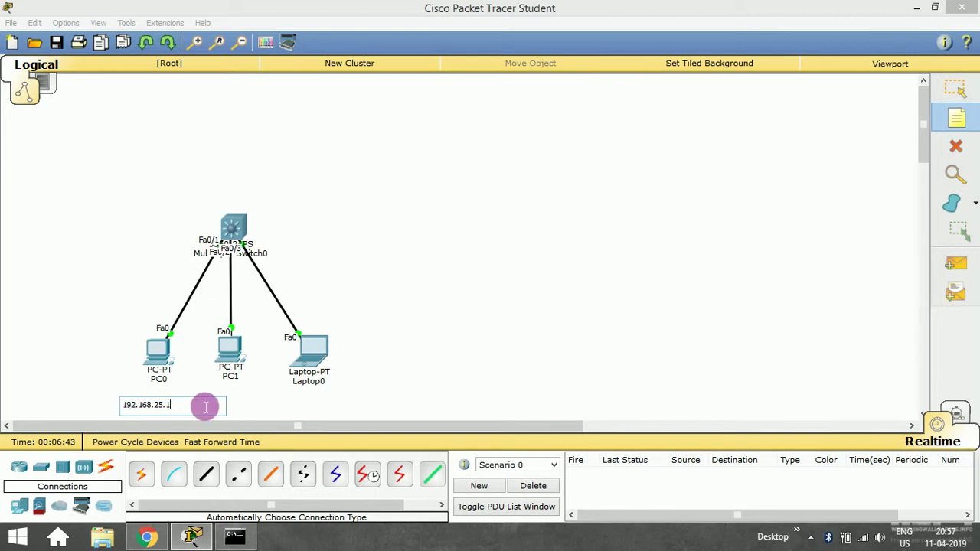
click(235, 407)
text(192.168.25.2)
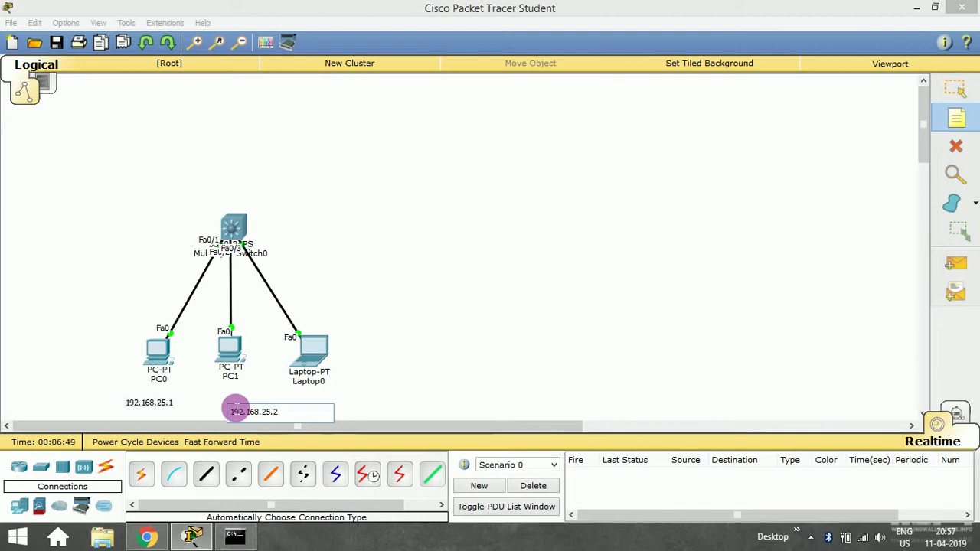
Add the note 192.168.25.3 for Laptop0 and move the three address notes directly beneath their devices.
click(345, 399)
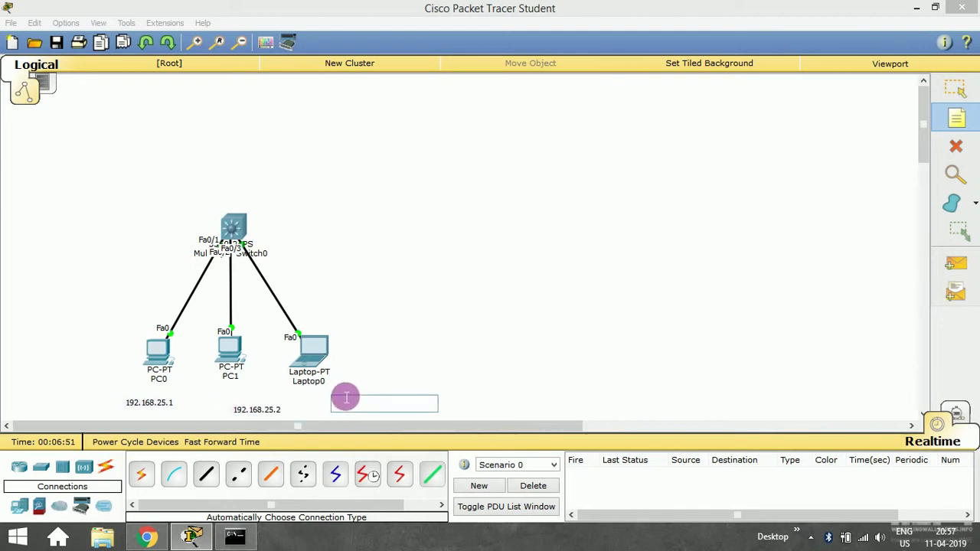
text(192.168.25.3)
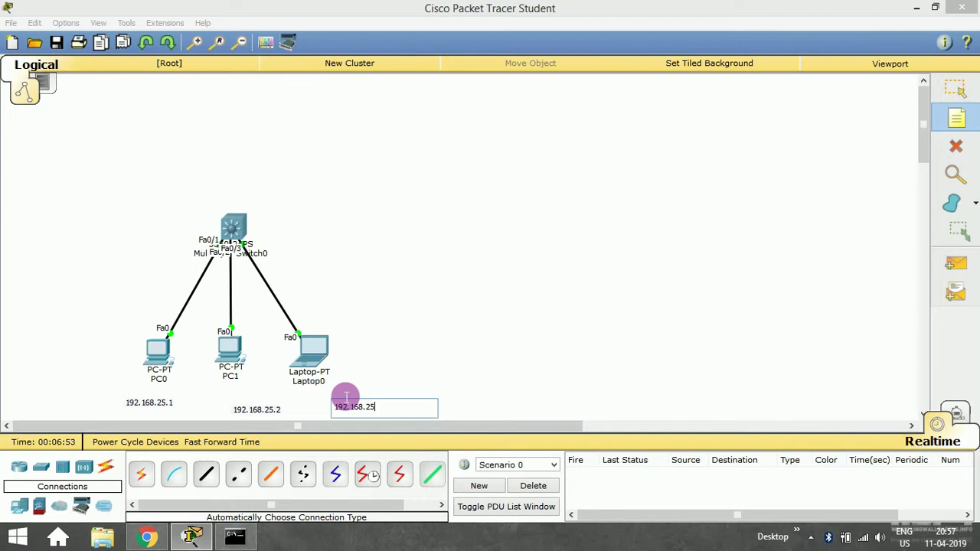
click(955, 90)
drag(357, 405, 321, 393)
drag(260, 411, 237, 388)
drag(312, 394, 295, 396)
drag(162, 401, 172, 394)
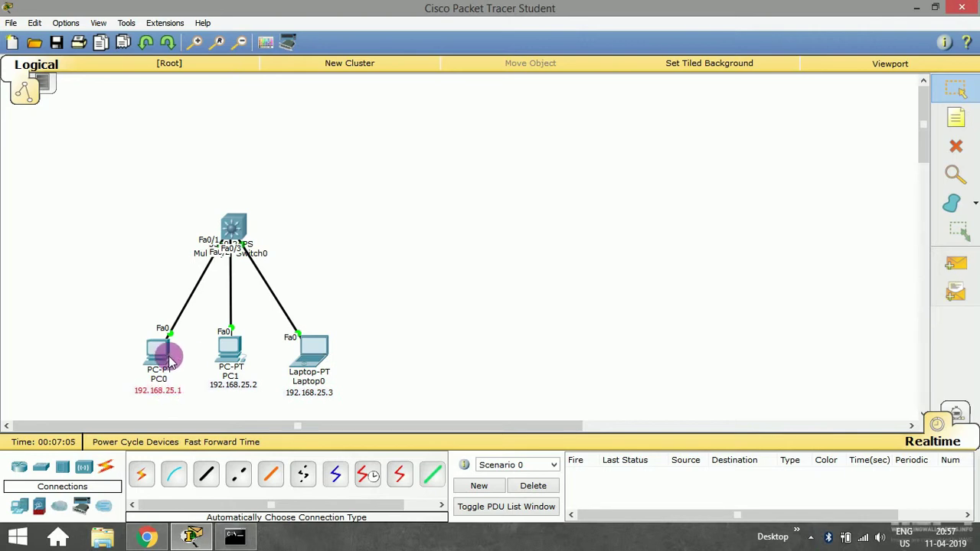
Ping 192.168.25.2 from PC0's command prompt.
click(161, 352)
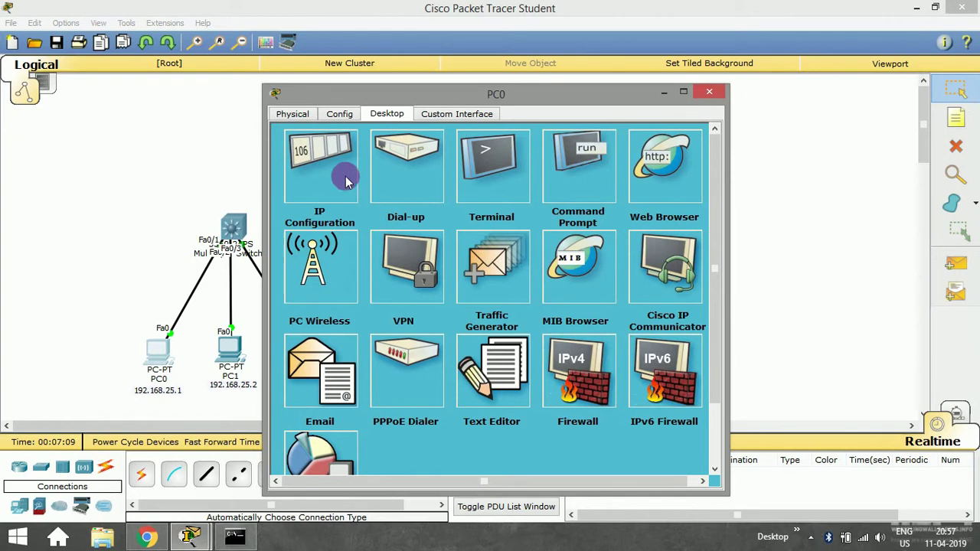
click(584, 177)
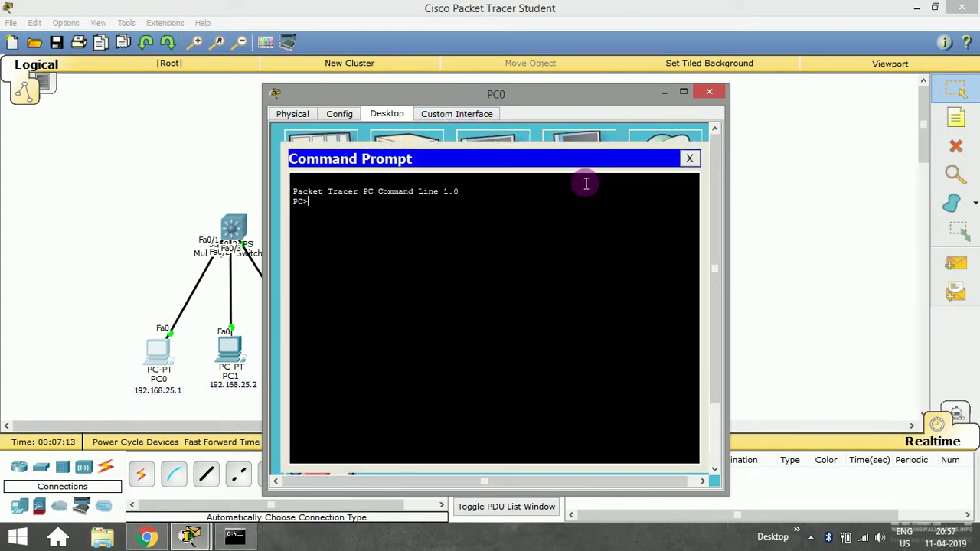
text(ping 192.168.25.2)
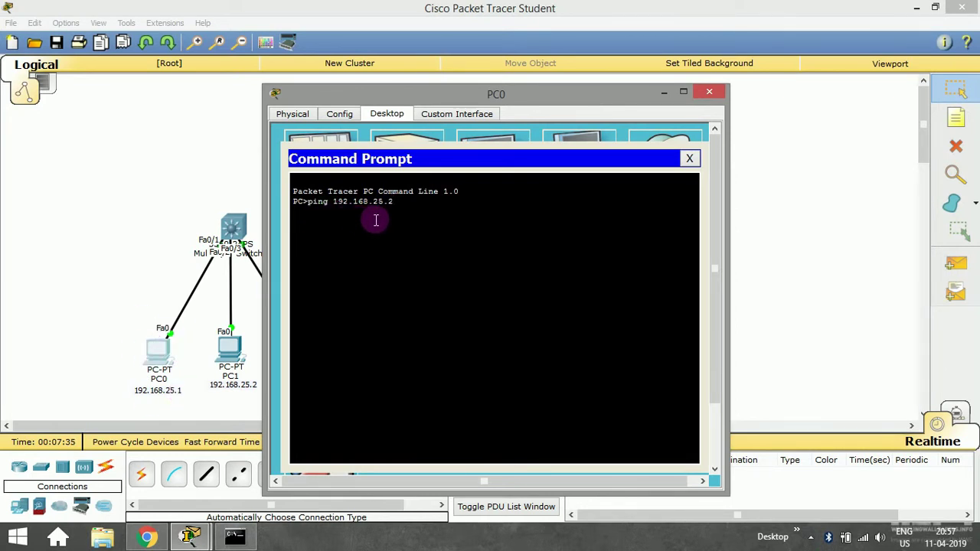
key(Return)
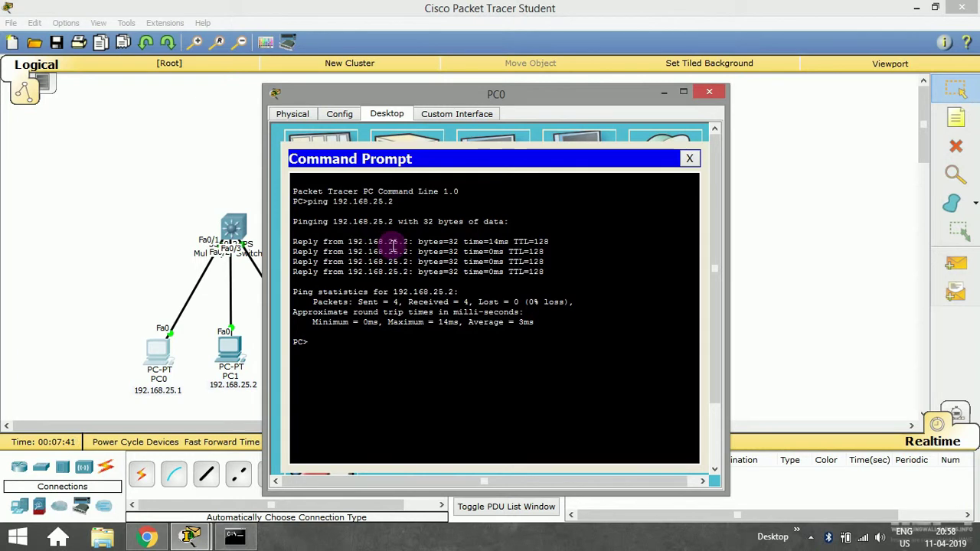
Examine the ping replies and packet statistics on PC0, and close its command prompt and configuration window.
double_click(497, 241)
click(321, 306)
drag(358, 302, 484, 312)
click(481, 311)
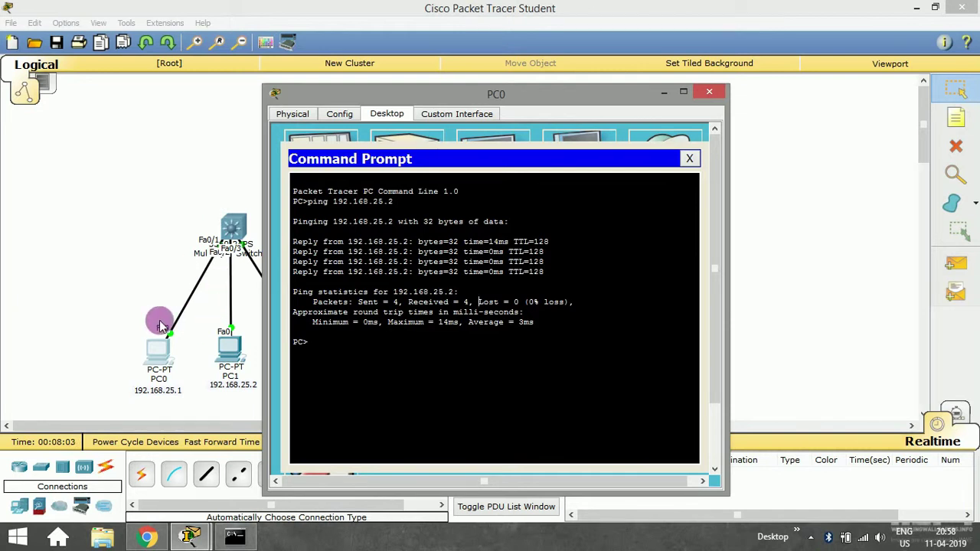
click(688, 159)
click(710, 92)
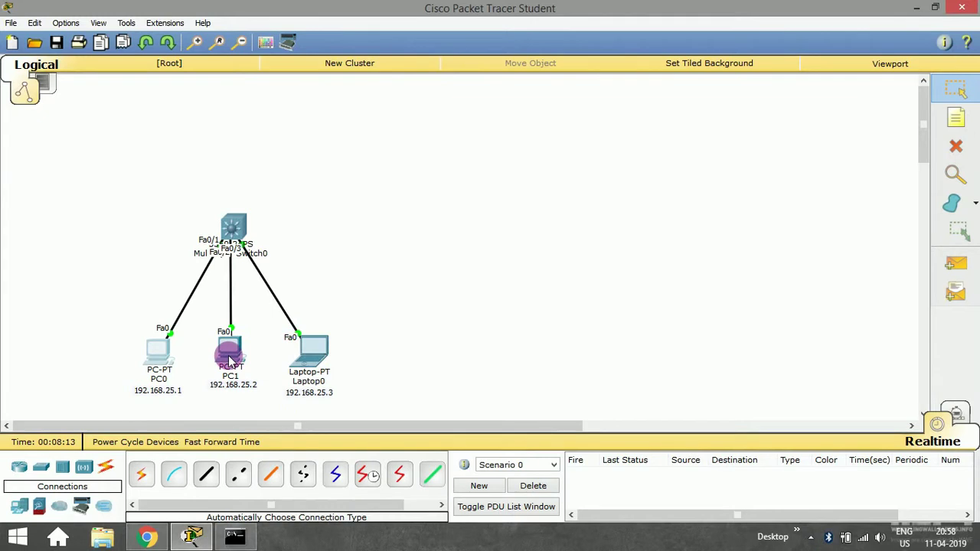
Ping 192.168.25.3 from PC1's command prompt and close PC1's window.
click(229, 360)
drag(323, 95, 428, 46)
click(698, 128)
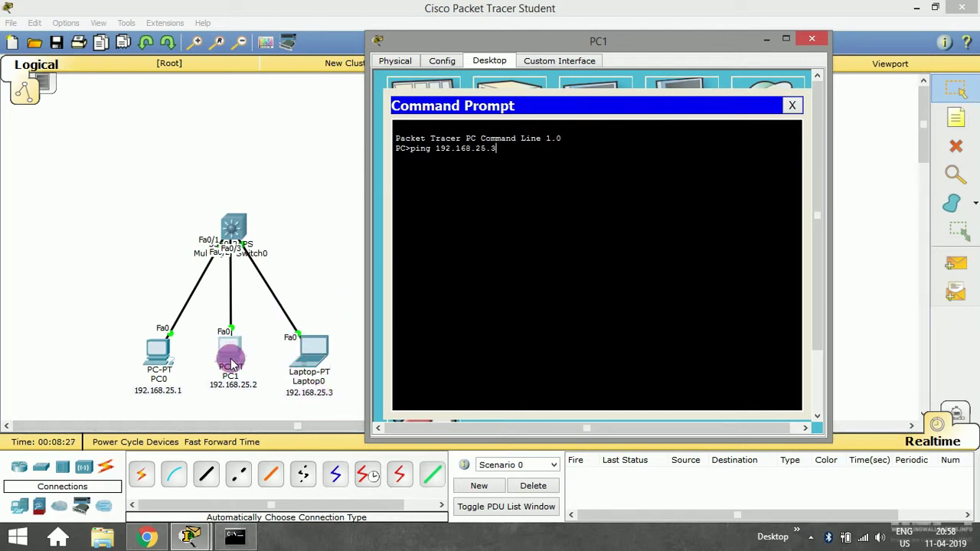
key(Return)
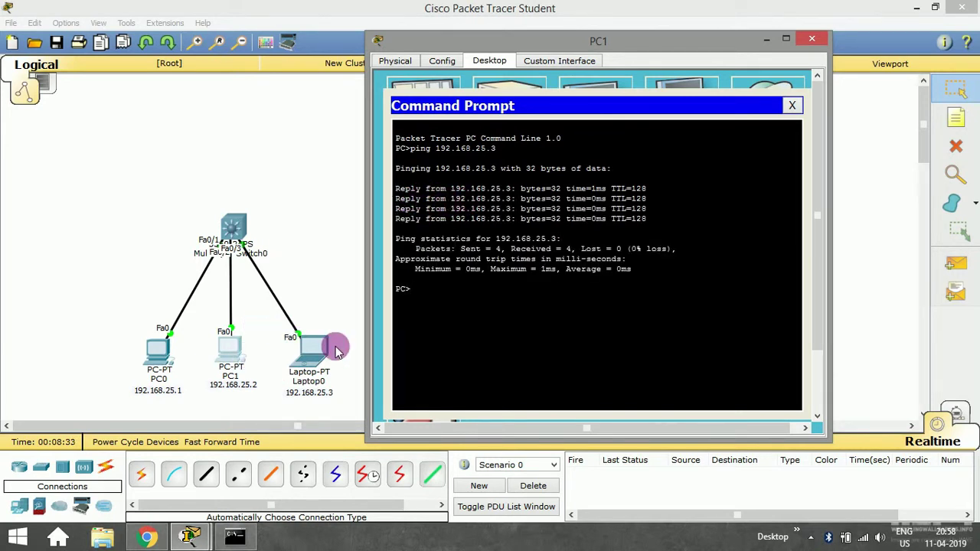
click(792, 107)
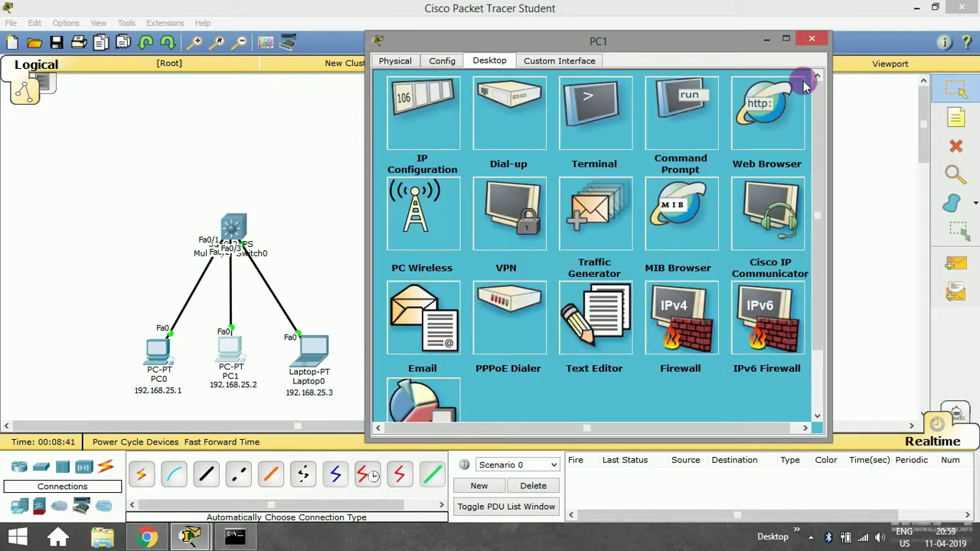
click(811, 42)
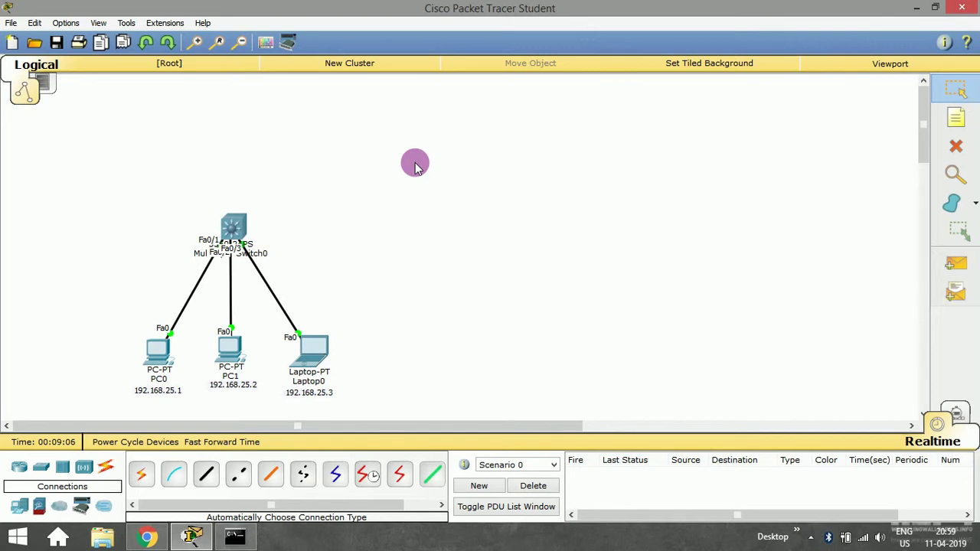
Minimize the network simulator window to show the desktop.
click(916, 7)
click(27, 244)
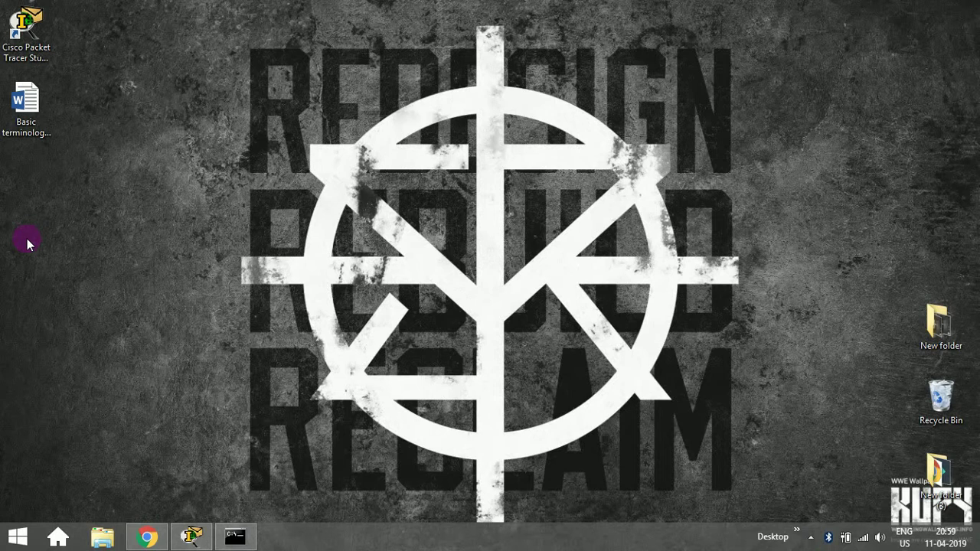
click(191, 535)
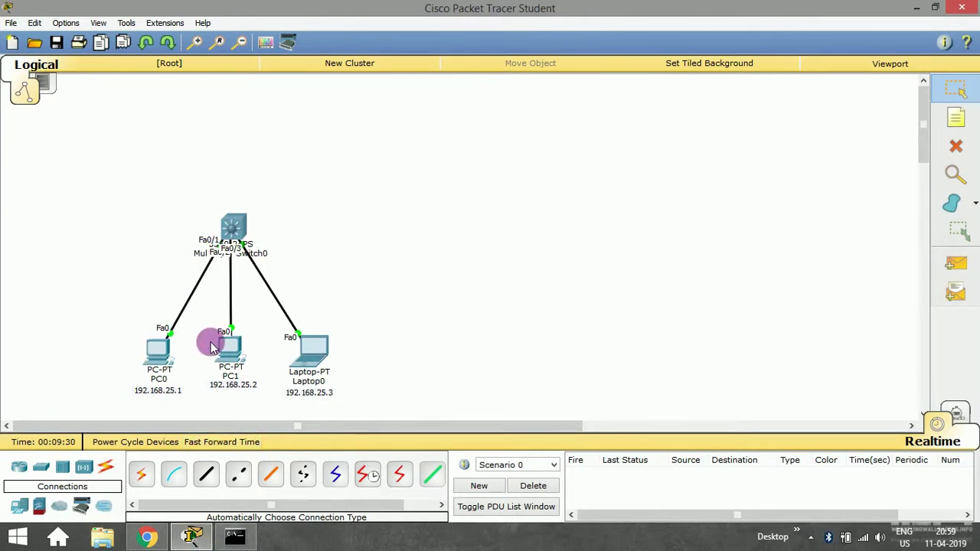
click(916, 7)
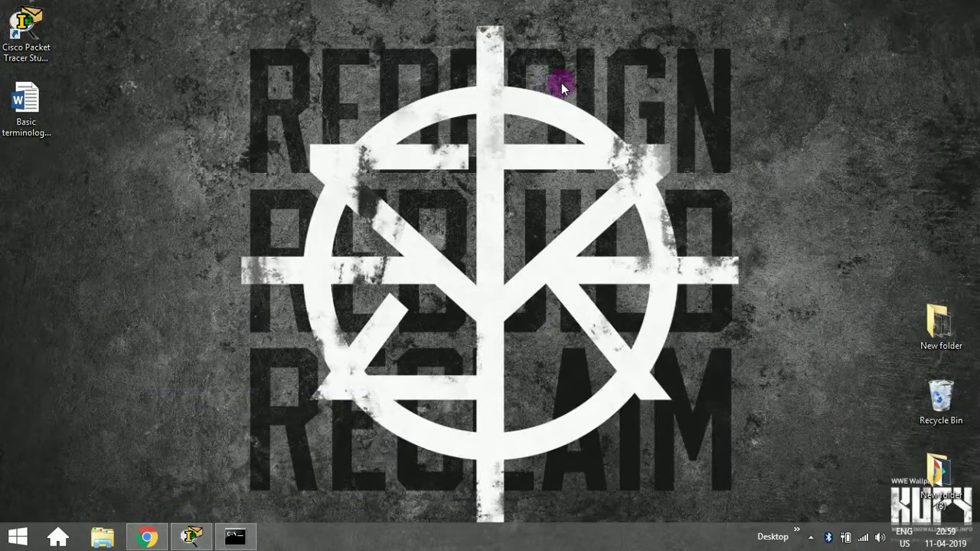